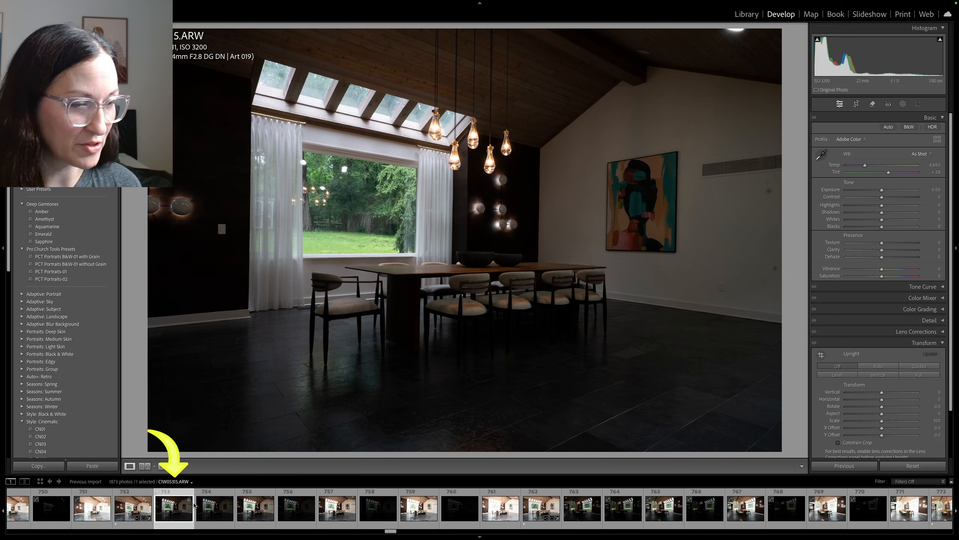
Step: Merge the nine bracketed dining-room exposures, photos 753 to 761, into one HDR image with Auto Align, Auto Settings and no deghosting
{"action": "left_click", "coordinate": [216, 511], "text": "shift"}
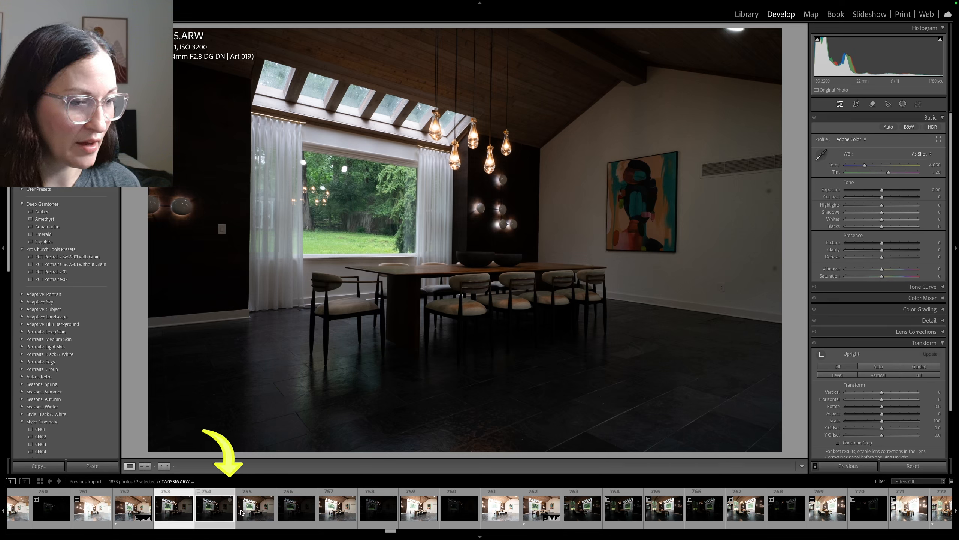
{"action": "left_click", "coordinate": [257, 513], "text": "shift"}
{"action": "left_click", "coordinate": [284, 512], "text": "shift"}
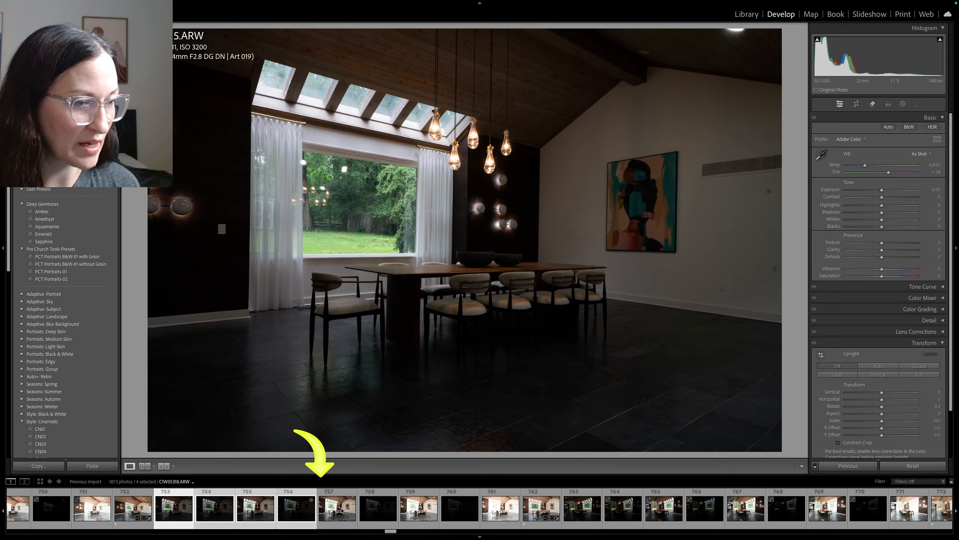
{"action": "left_click", "coordinate": [328, 512], "text": "shift"}
{"action": "left_click", "coordinate": [370, 510], "text": "shift"}
{"action": "left_click", "coordinate": [426, 510], "text": "shift"}
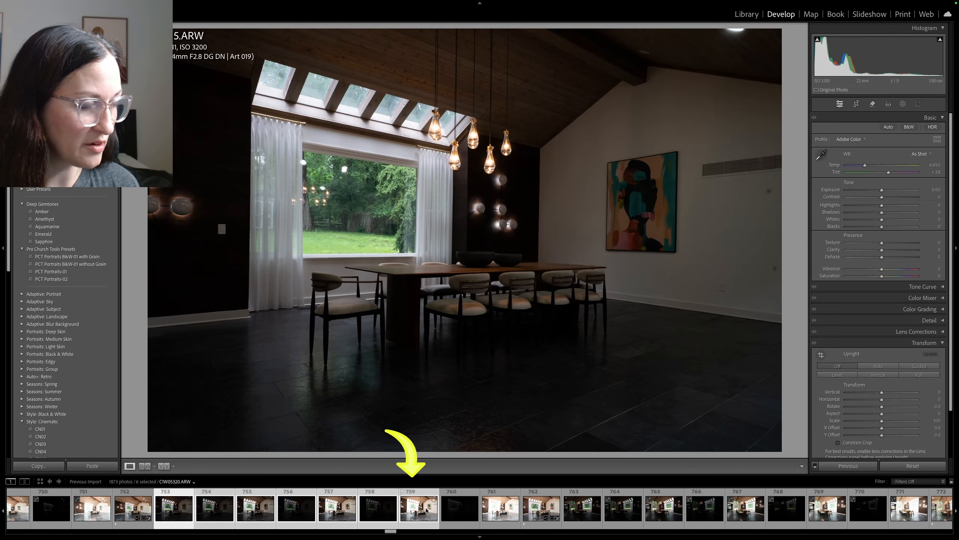
{"action": "left_click", "coordinate": [459, 510], "text": "shift"}
{"action": "left_click", "coordinate": [495, 508], "text": "shift"}
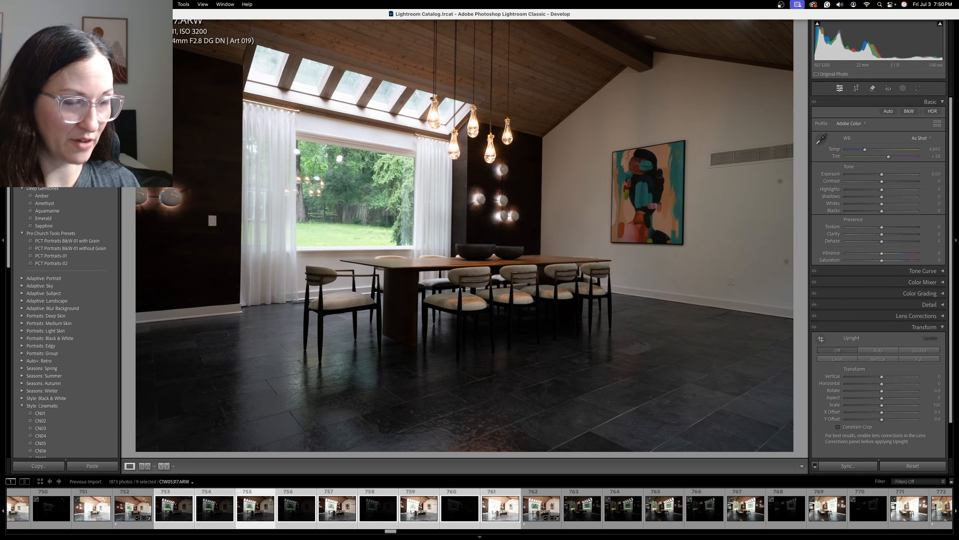
{"action": "left_click", "coordinate": [136, 5]}
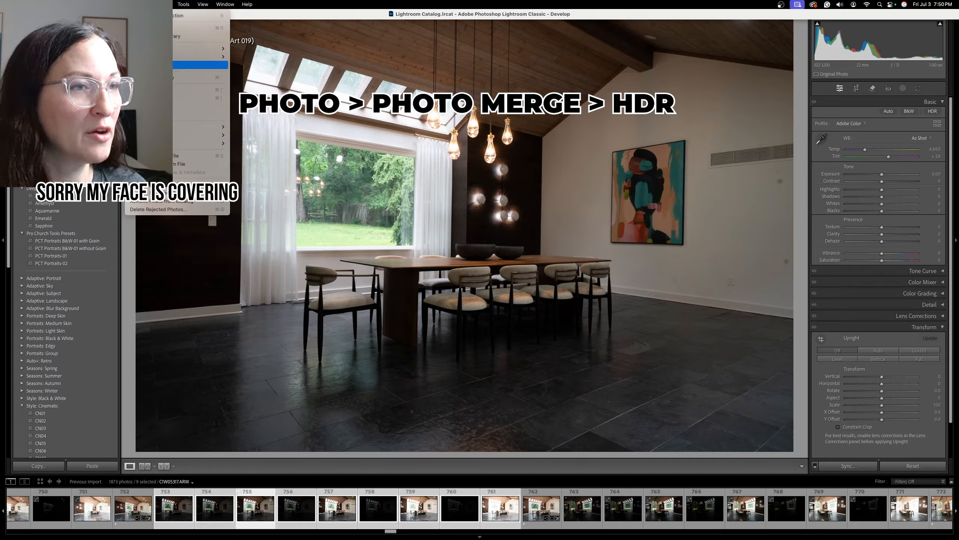
{"action": "mouse_move", "coordinate": [225, 56]}
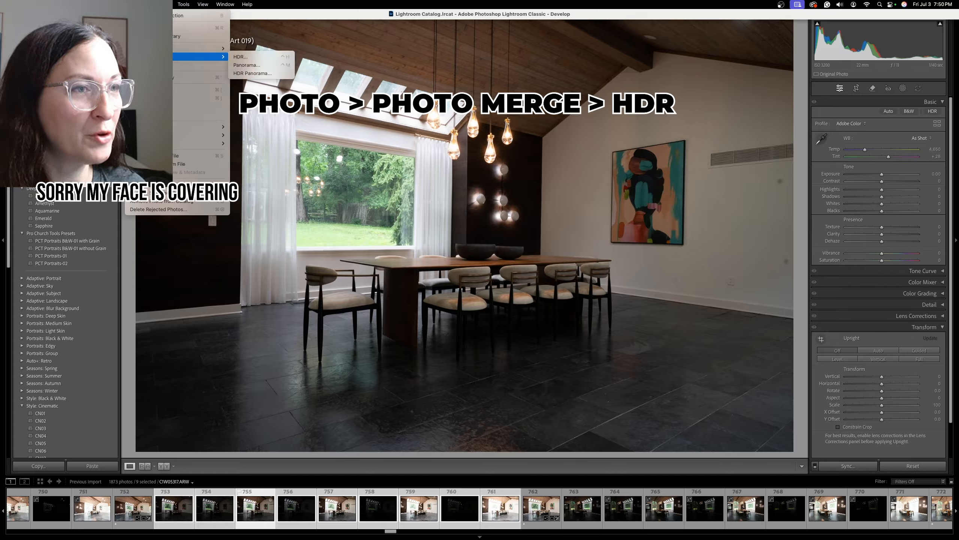
{"action": "left_click", "coordinate": [241, 56]}
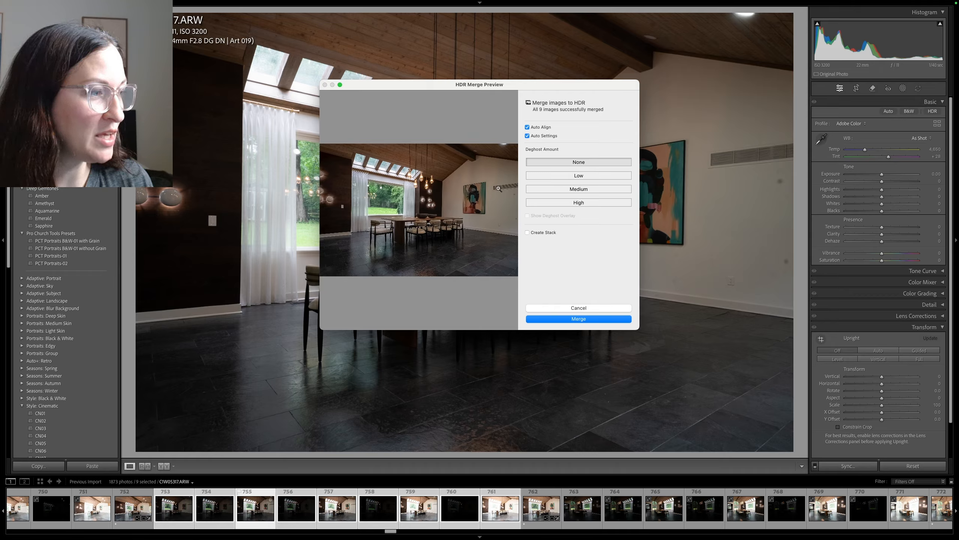
{"action": "left_click", "coordinate": [595, 319]}
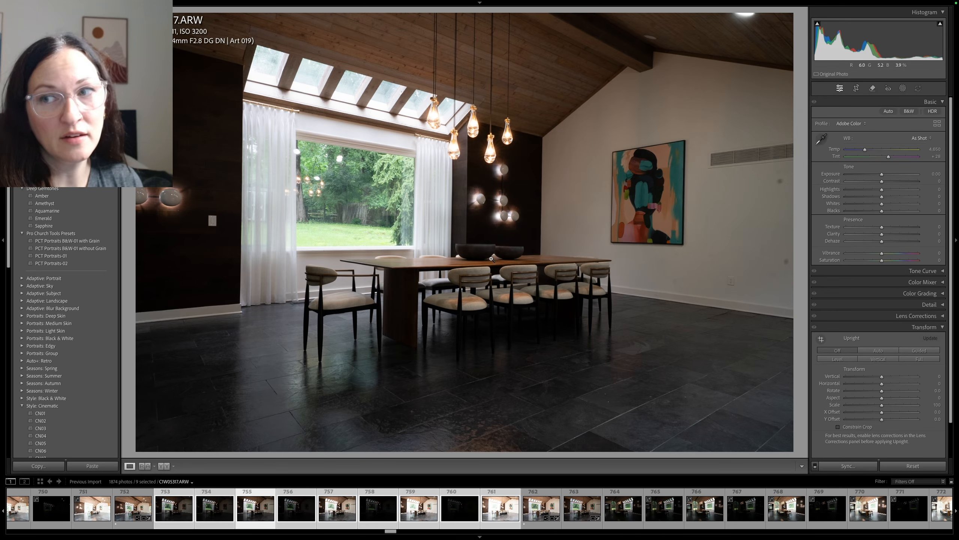
Step: Compare the merged HDR image of the dining room with original exposure 755, finishing on the HDR version
{"action": "left_click", "coordinate": [585, 509]}
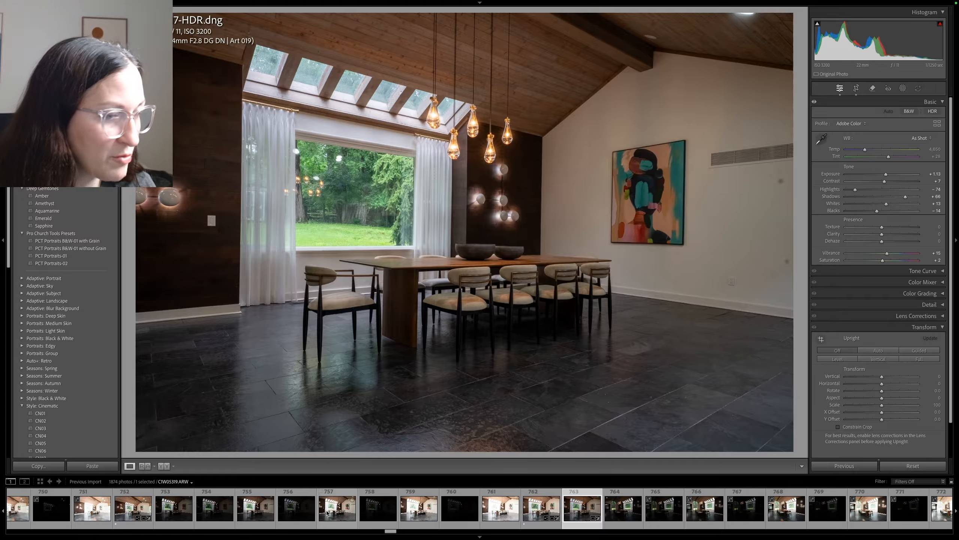
{"action": "left_click", "coordinate": [261, 512]}
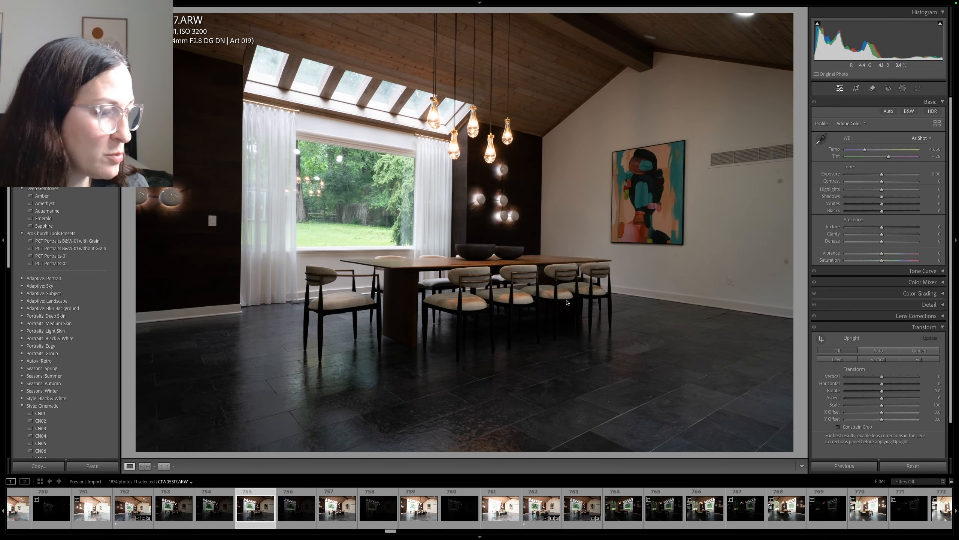
{"action": "left_click", "coordinate": [581, 522]}
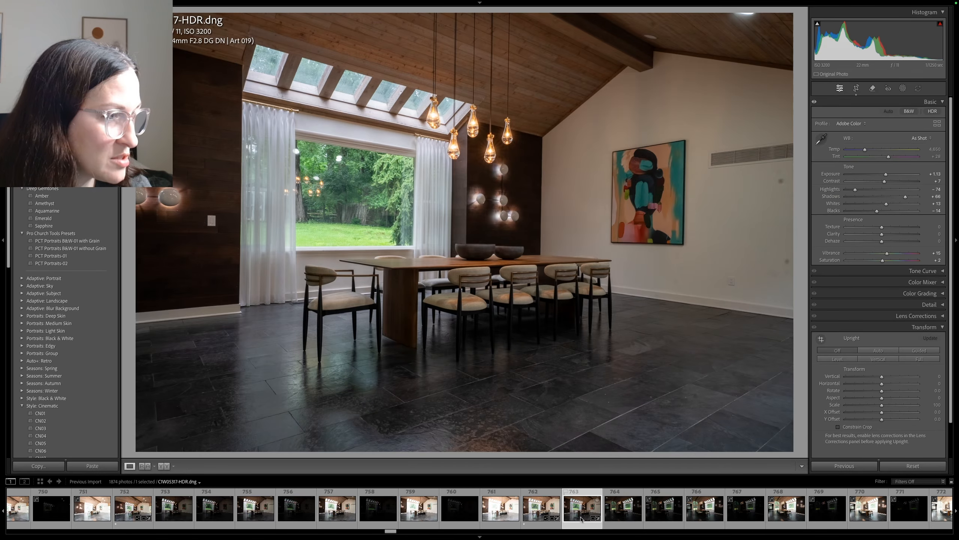
{"action": "left_click", "coordinate": [253, 510]}
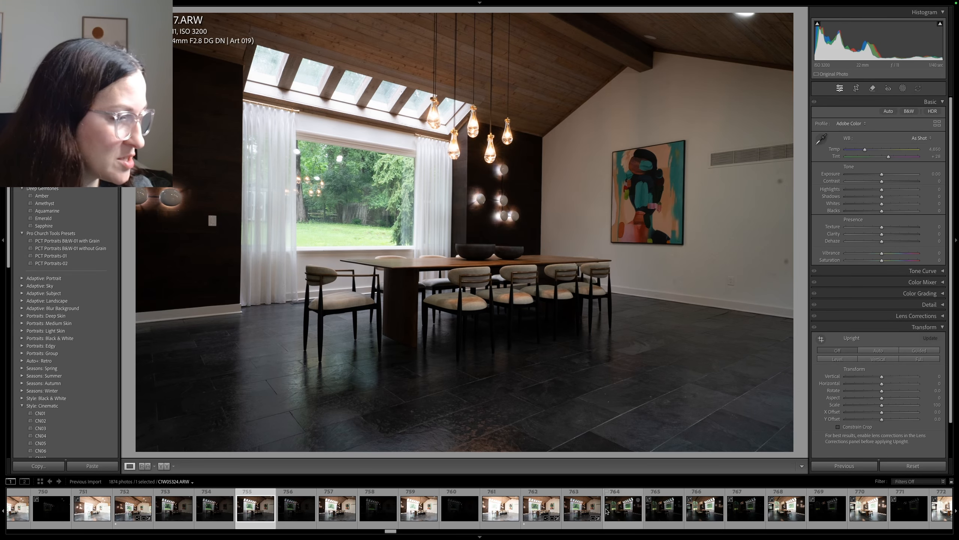
{"action": "left_click", "coordinate": [580, 505]}
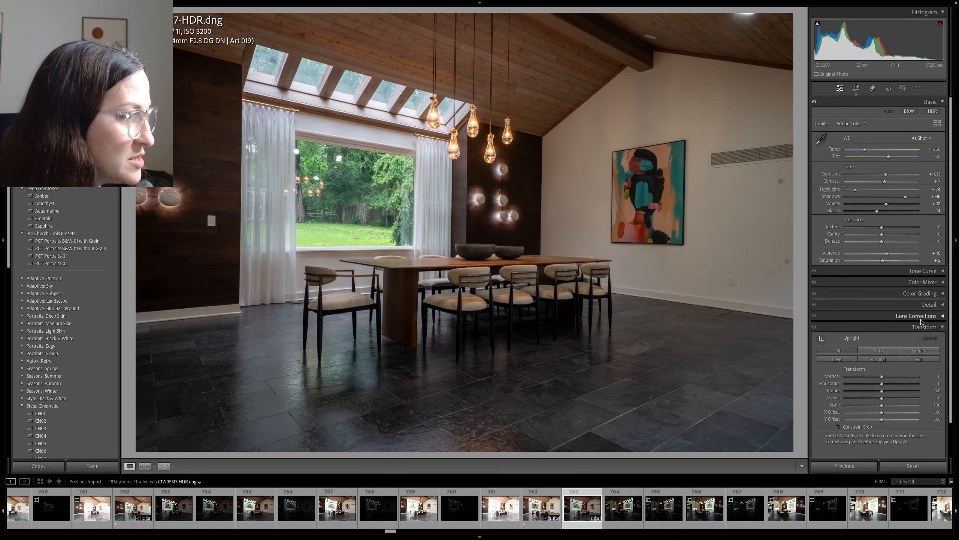
Step: Straighten the HDR image with the Level Upright correction and raise its overall exposure to +1.70
{"action": "left_click", "coordinate": [849, 361]}
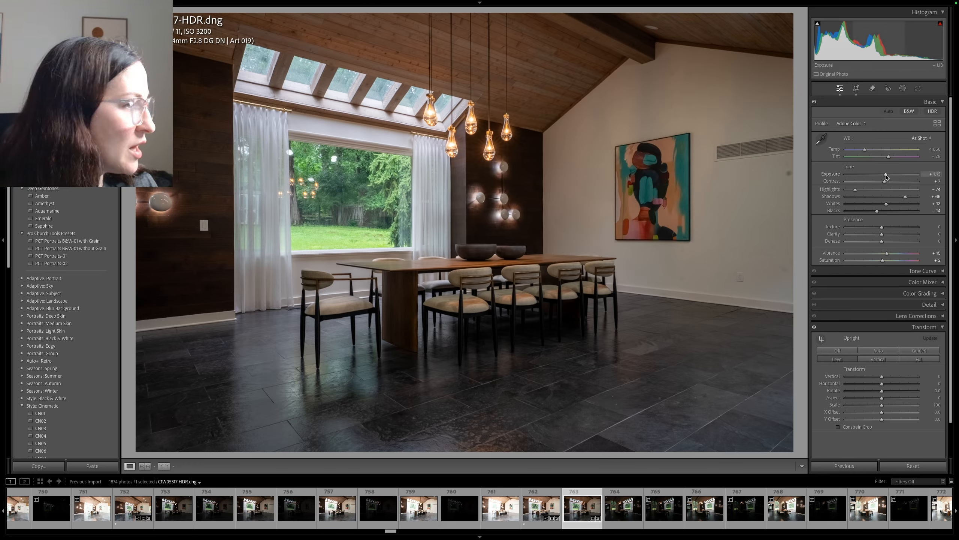
{"action": "left_click_drag", "start_coordinate": [886, 174], "coordinate": [888, 177]}
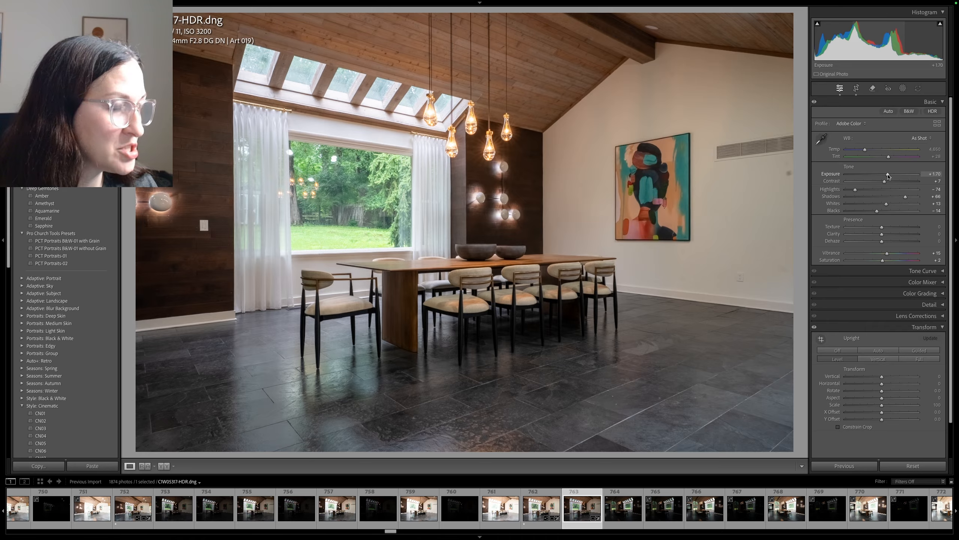
Step: Apply automatic dust removal to the HDR image
{"action": "left_click", "coordinate": [873, 89]}
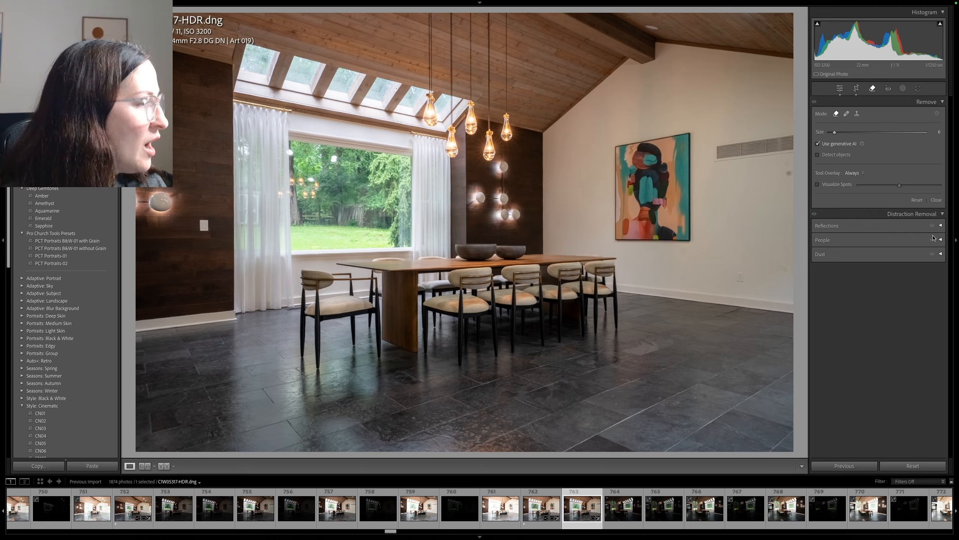
{"action": "left_click", "coordinate": [941, 254]}
{"action": "left_click", "coordinate": [826, 267]}
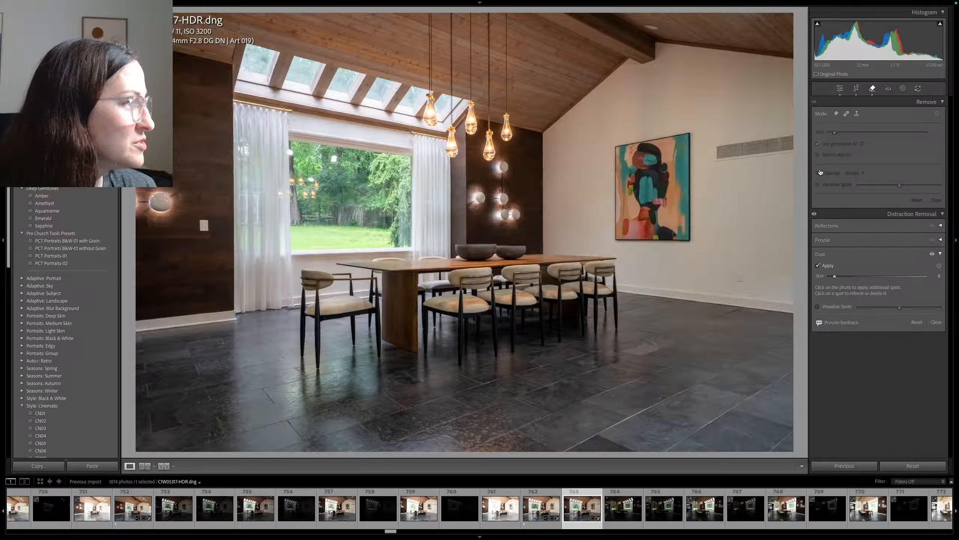
{"action": "left_click", "coordinate": [877, 109]}
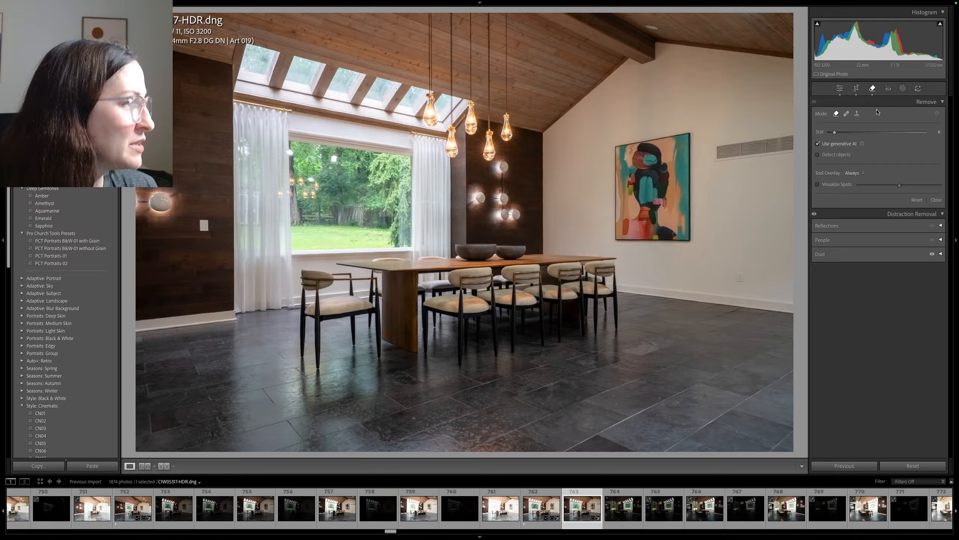
Step: Erase the air vent and the outlet from the white wall and the switch from the dark wall with generative Remove
{"action": "left_click_drag", "start_coordinate": [716, 143], "coordinate": [734, 163]}
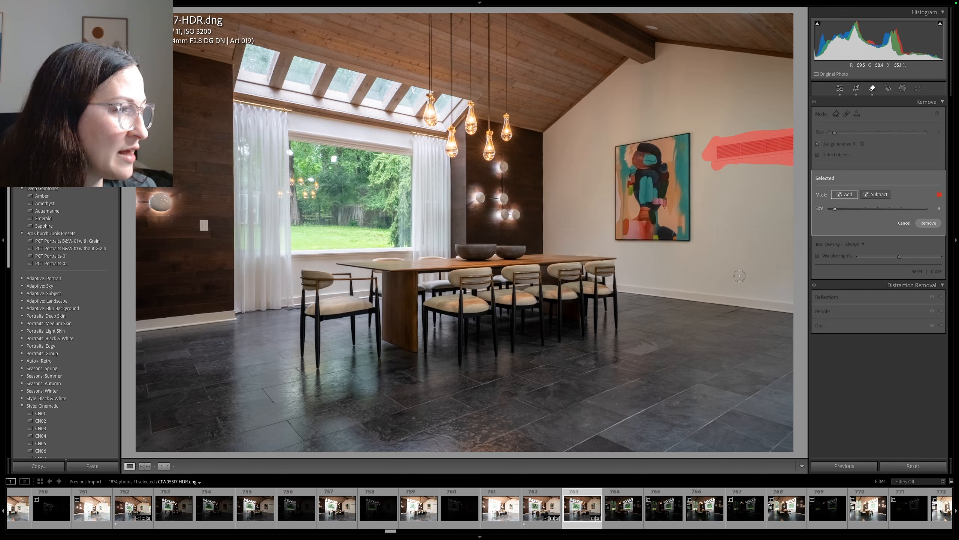
{"action": "left_click_drag", "start_coordinate": [737, 275], "coordinate": [746, 276]}
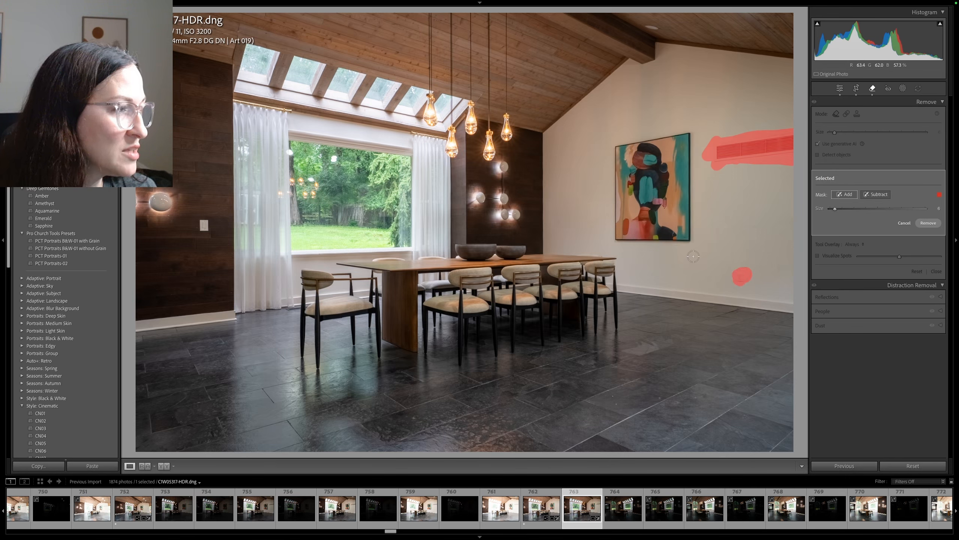
{"action": "left_click_drag", "start_coordinate": [201, 227], "coordinate": [205, 227]}
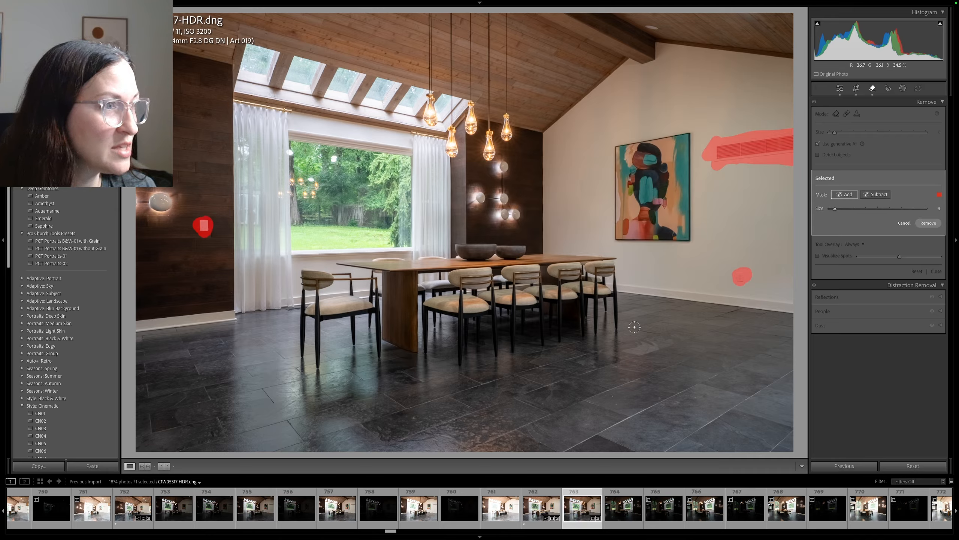
{"action": "left_click", "coordinate": [933, 223]}
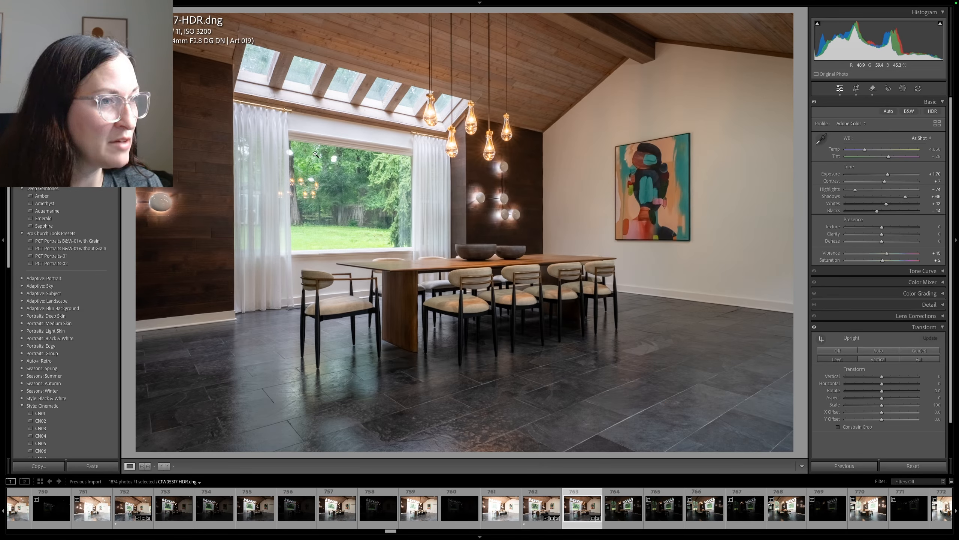
Step: Erase the pendant-light reflections from the large window with generative Remove
{"action": "left_click", "coordinate": [872, 88]}
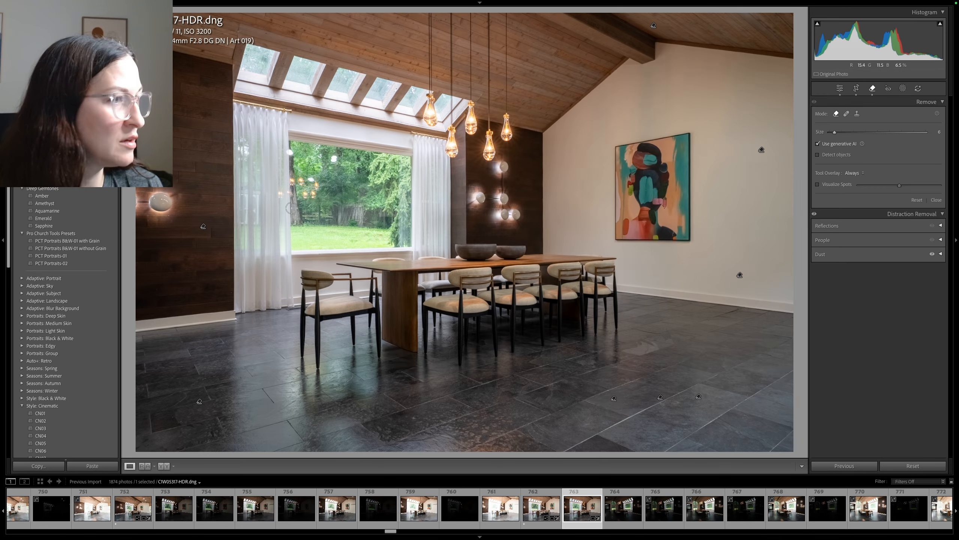
{"action": "left_click", "coordinate": [336, 158]}
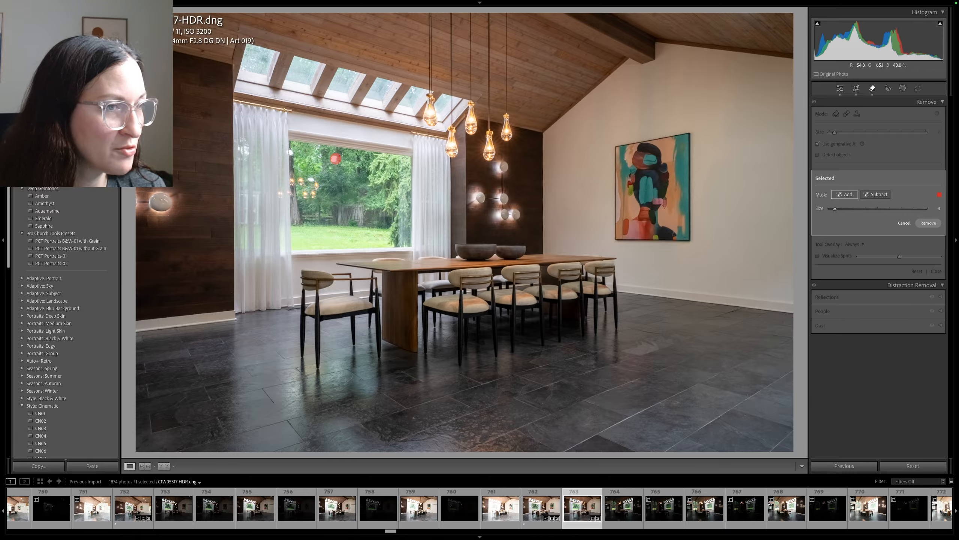
{"action": "left_click", "coordinate": [294, 152]}
{"action": "mouse_move", "coordinate": [290, 183]}
{"action": "left_mouse_down"}
{"action": "mouse_move", "coordinate": [318, 182]}
{"action": "mouse_move", "coordinate": [302, 195]}
{"action": "left_mouse_up"}
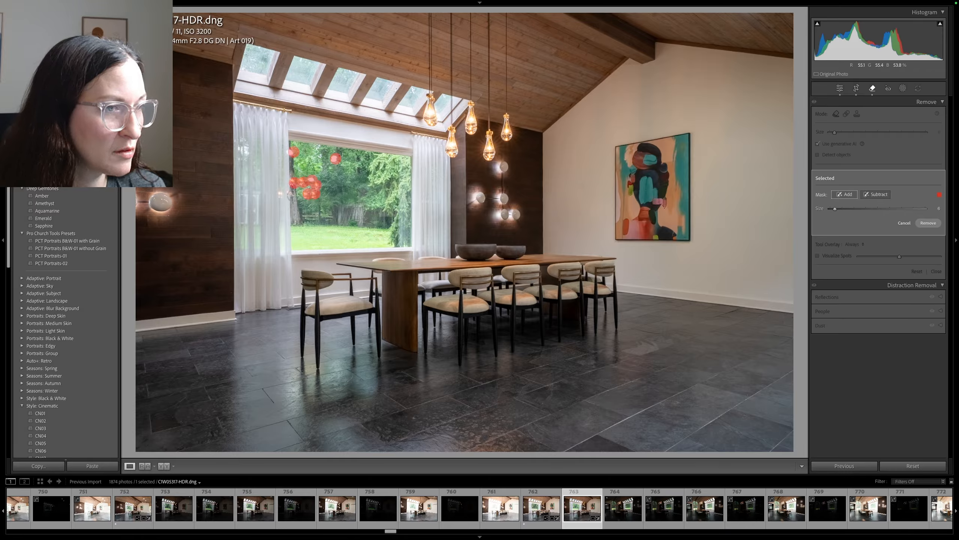
{"action": "left_click", "coordinate": [927, 223]}
Step: Raise the overall exposure of the HDR image to +2.25
{"action": "left_click", "coordinate": [840, 88]}
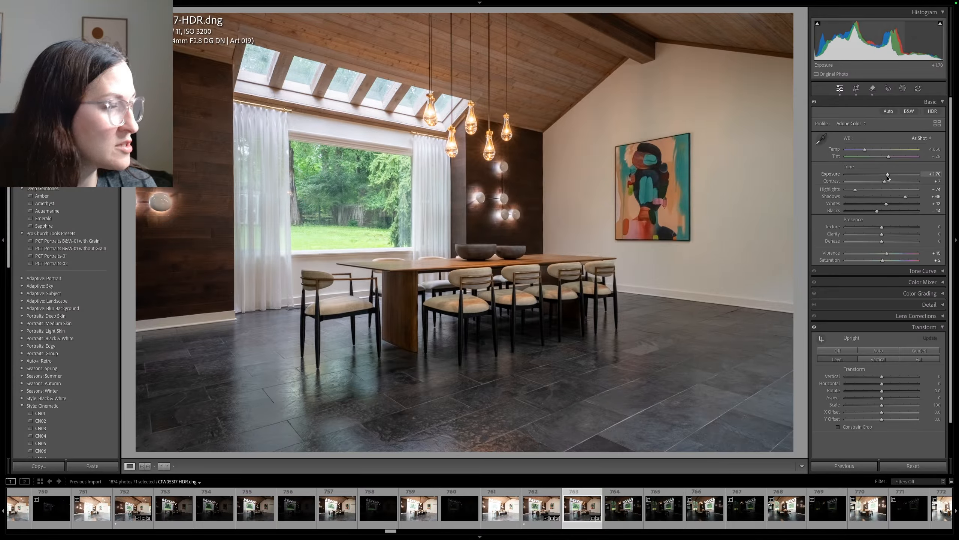
{"action": "left_click_drag", "start_coordinate": [888, 177], "coordinate": [890, 176]}
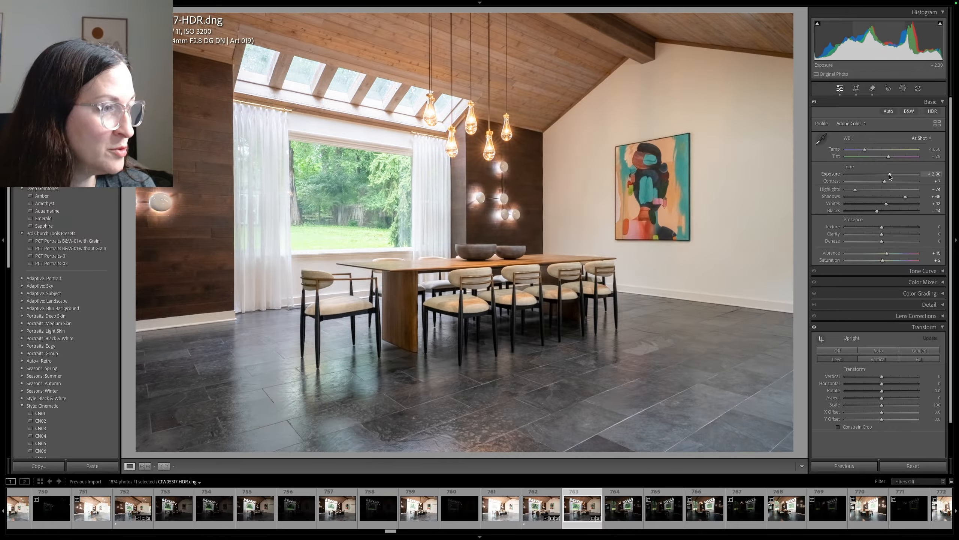
{"action": "left_click_drag", "start_coordinate": [891, 176], "coordinate": [890, 177]}
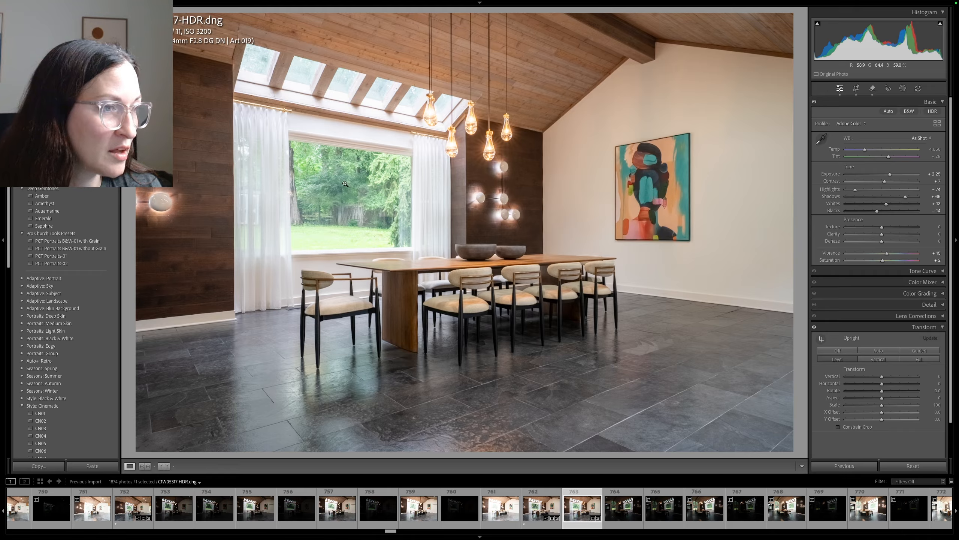
Step: Brush a mask over the garden view in the large window and set the mask's exposure to -1.48
{"action": "left_click", "coordinate": [903, 88]}
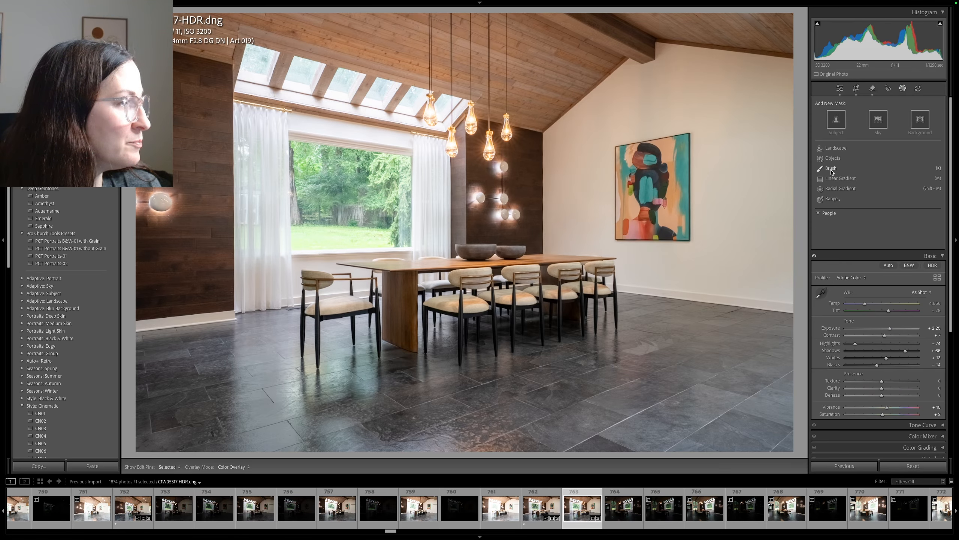
{"action": "left_click", "coordinate": [836, 224]}
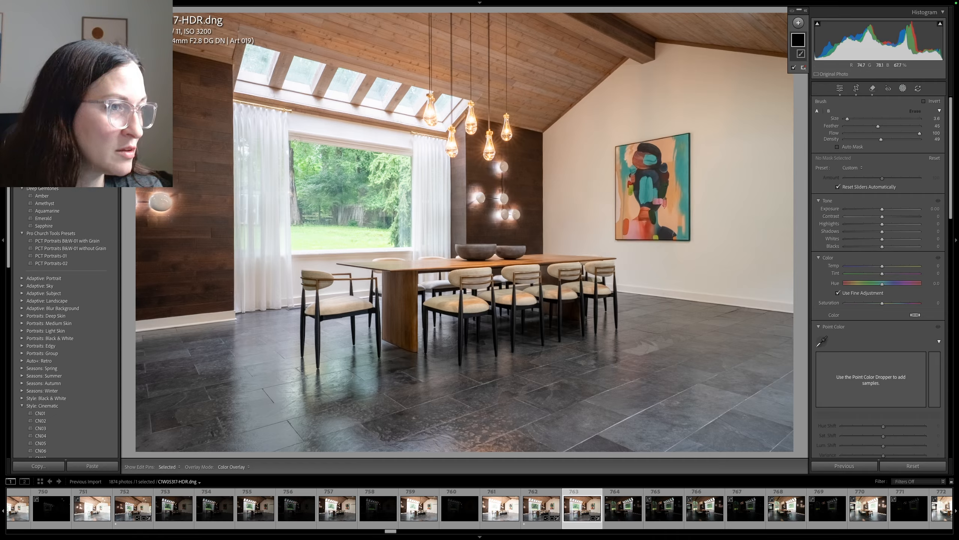
{"action": "mouse_move", "coordinate": [297, 146]}
{"action": "left_mouse_down"}
{"action": "mouse_move", "coordinate": [293, 244]}
{"action": "mouse_move", "coordinate": [410, 241]}
{"action": "mouse_move", "coordinate": [408, 172]}
{"action": "mouse_move", "coordinate": [395, 160]}
{"action": "mouse_move", "coordinate": [303, 147]}
{"action": "mouse_move", "coordinate": [307, 161]}
{"action": "mouse_move", "coordinate": [396, 173]}
{"action": "mouse_move", "coordinate": [395, 229]}
{"action": "mouse_move", "coordinate": [384, 231]}
{"action": "mouse_move", "coordinate": [304, 234]}
{"action": "mouse_move", "coordinate": [305, 170]}
{"action": "mouse_move", "coordinate": [385, 177]}
{"action": "mouse_move", "coordinate": [388, 196]}
{"action": "mouse_move", "coordinate": [386, 223]}
{"action": "mouse_move", "coordinate": [370, 191]}
{"action": "mouse_move", "coordinate": [359, 229]}
{"action": "mouse_move", "coordinate": [354, 181]}
{"action": "mouse_move", "coordinate": [349, 227]}
{"action": "mouse_move", "coordinate": [344, 197]}
{"action": "mouse_move", "coordinate": [338, 231]}
{"action": "mouse_move", "coordinate": [332, 178]}
{"action": "mouse_move", "coordinate": [326, 237]}
{"action": "mouse_move", "coordinate": [322, 216]}
{"action": "mouse_move", "coordinate": [318, 228]}
{"action": "mouse_move", "coordinate": [325, 177]}
{"action": "mouse_move", "coordinate": [316, 214]}
{"action": "mouse_move", "coordinate": [309, 176]}
{"action": "left_mouse_up"}
{"action": "left_click_drag", "start_coordinate": [312, 218], "coordinate": [294, 145]}
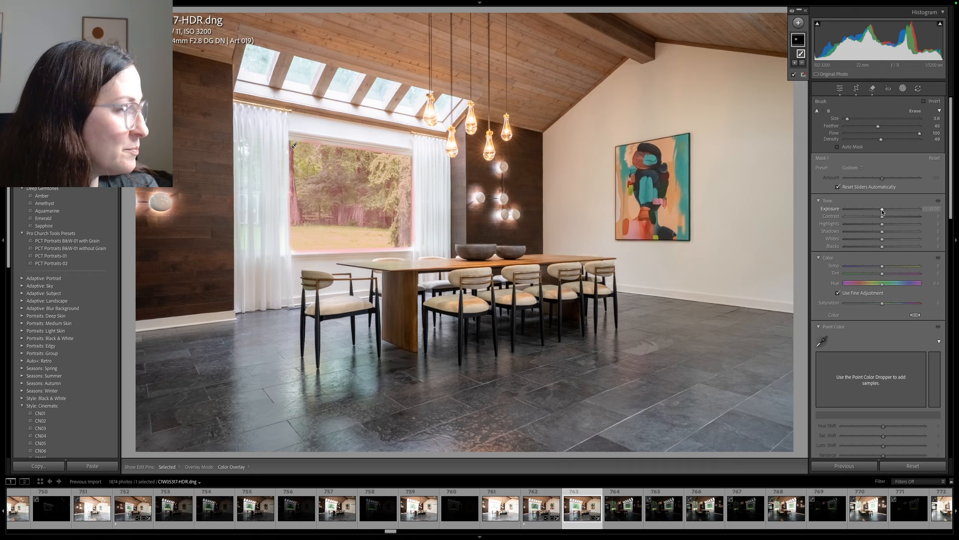
{"action": "left_click_drag", "start_coordinate": [882, 212], "coordinate": [869, 211]}
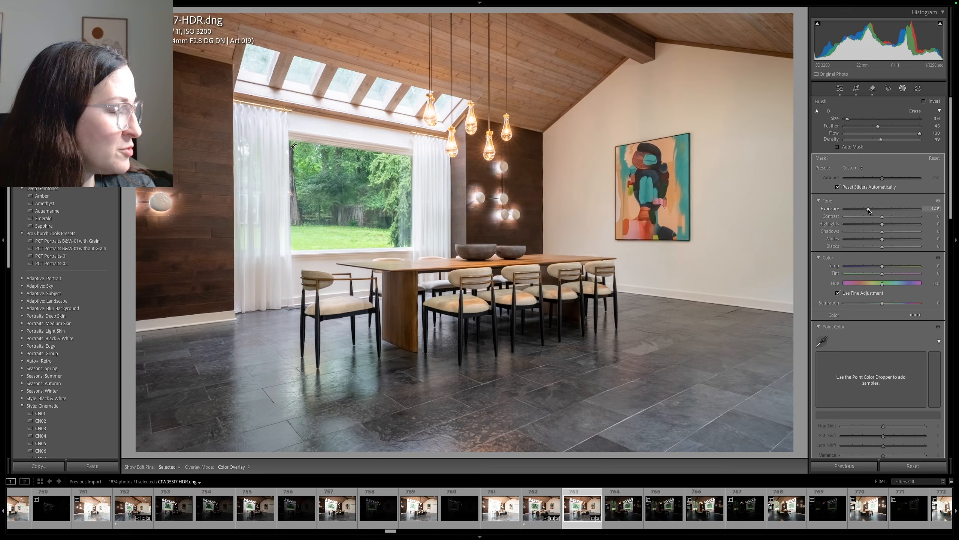
{"action": "left_click_drag", "start_coordinate": [868, 211], "coordinate": [868, 211]}
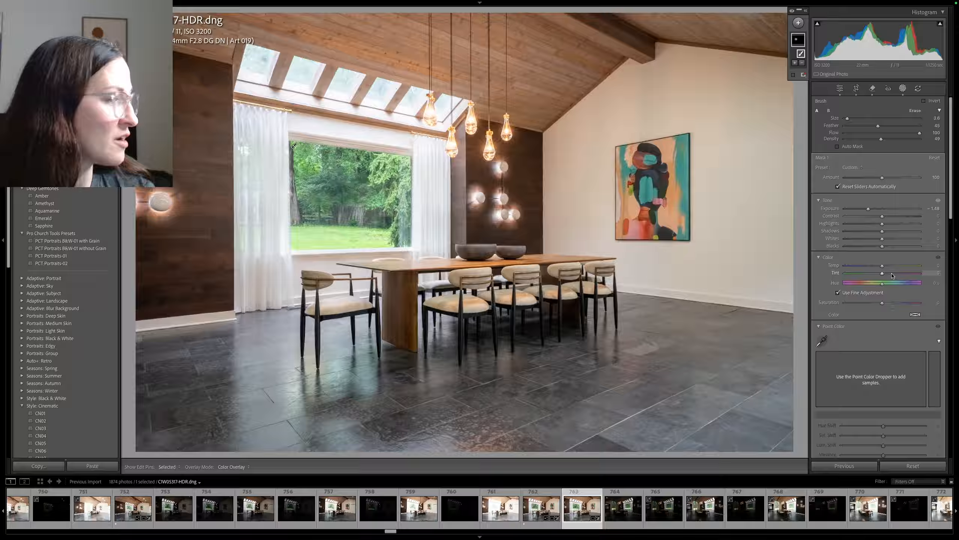
Step: Set the window mask's Dehaze to 35 and its Saturation to -51
{"action": "scroll", "coordinate": [892, 276], "scroll_direction": "down", "scroll_amount": 3}
{"action": "scroll", "coordinate": [892, 277], "scroll_direction": "down", "scroll_amount": 15}
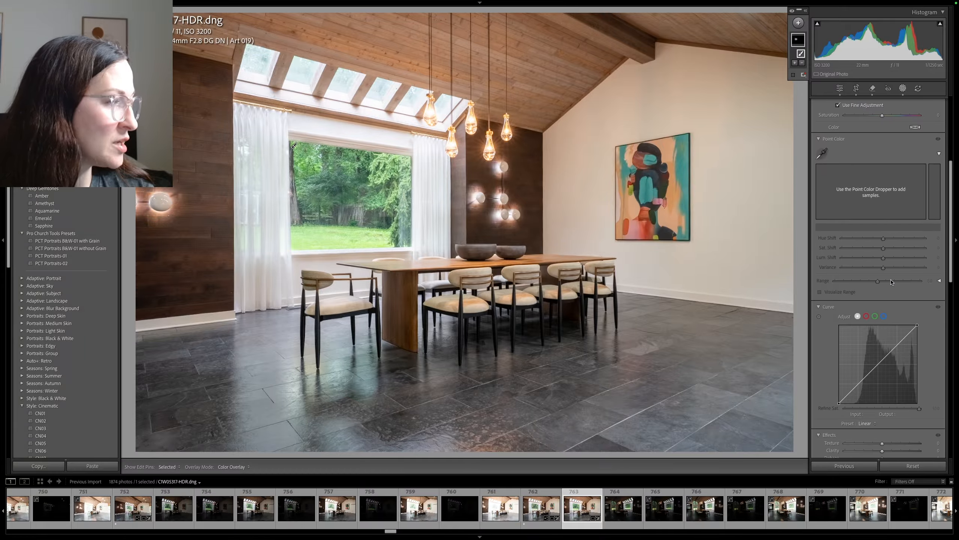
{"action": "scroll", "coordinate": [892, 282], "scroll_direction": "down", "scroll_amount": 5}
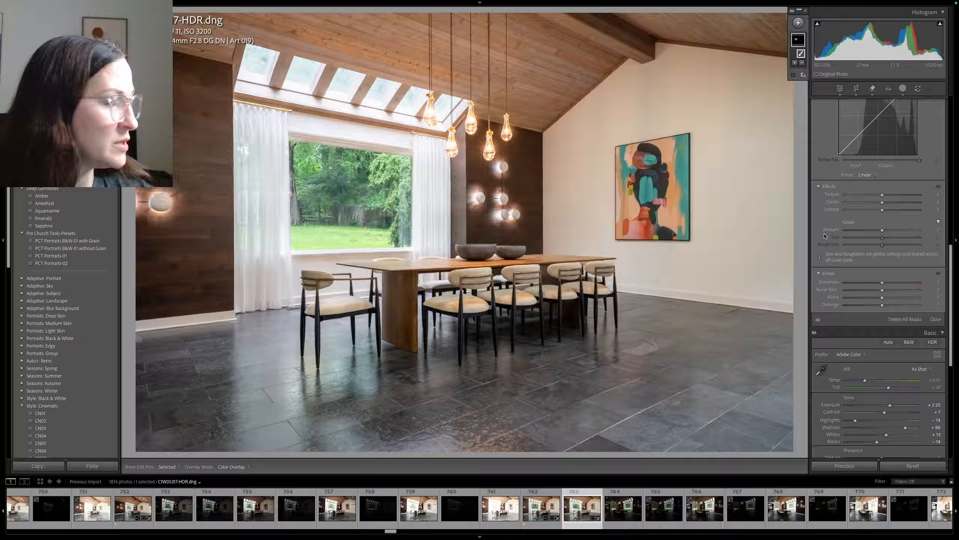
{"action": "mouse_move", "coordinate": [882, 210]}
{"action": "left_mouse_down"}
{"action": "mouse_move", "coordinate": [891, 211]}
{"action": "mouse_move", "coordinate": [873, 214]}
{"action": "mouse_move", "coordinate": [897, 212]}
{"action": "mouse_move", "coordinate": [876, 218]}
{"action": "mouse_move", "coordinate": [896, 215]}
{"action": "left_mouse_up"}
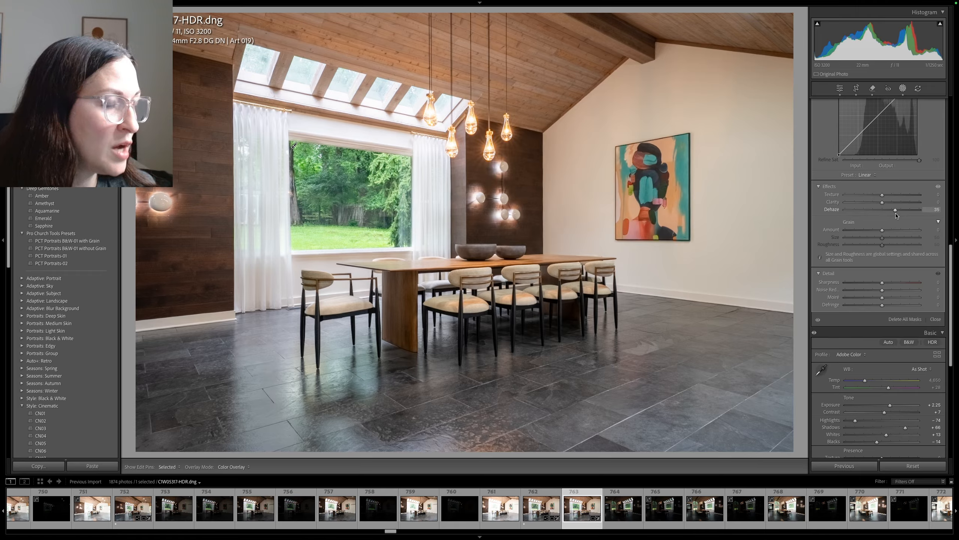
{"action": "scroll", "coordinate": [881, 306], "scroll_direction": "up", "scroll_amount": 10}
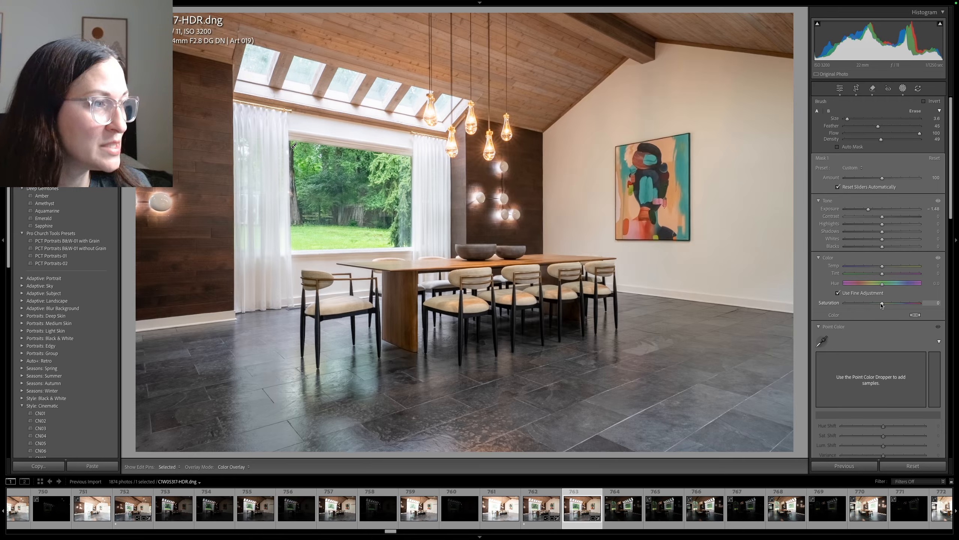
{"action": "left_click_drag", "start_coordinate": [881, 305], "coordinate": [863, 308]}
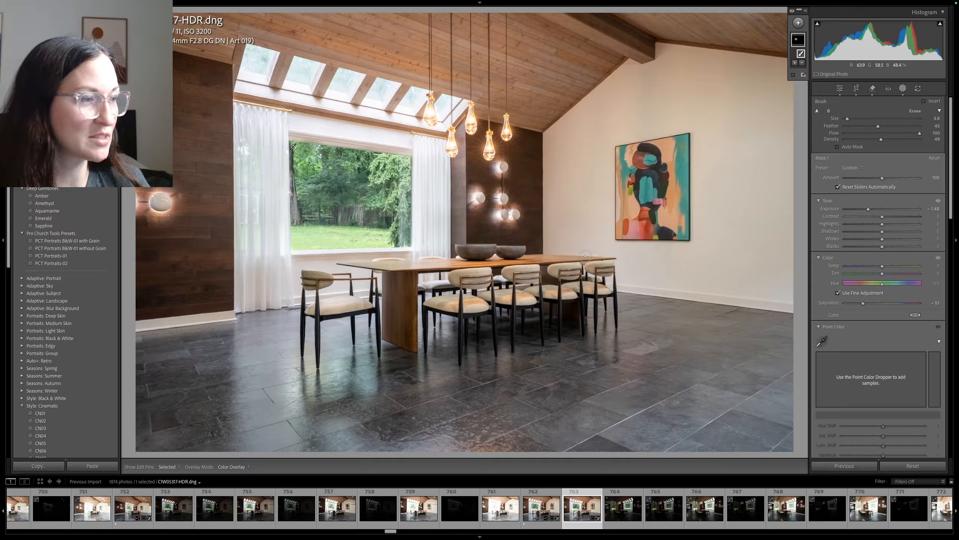
{"action": "scroll", "coordinate": [585, 256], "scroll_direction": "up", "scroll_amount": 1}
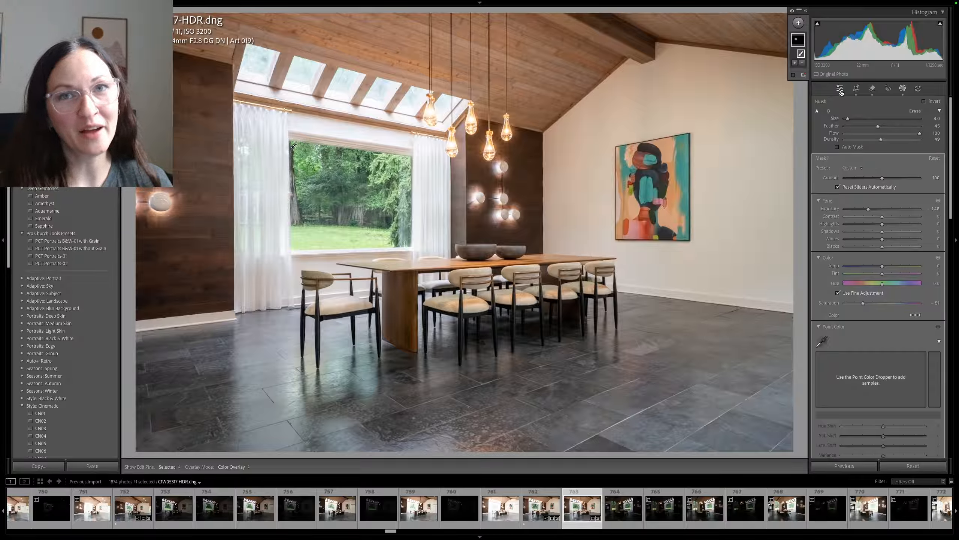